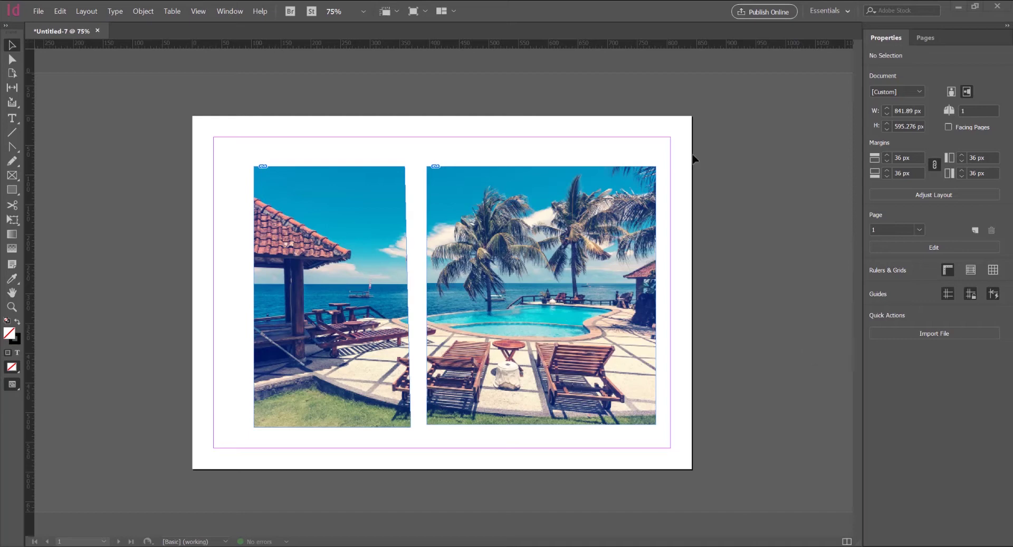
Step: Create a new A4 landscape document (841.89 × 595.276 px) and zoom out to view the page
{"action": "left_click", "coordinate": [38, 10]}
{"action": "mouse_move", "coordinate": [66, 24]}
{"action": "left_click", "coordinate": [244, 25]}
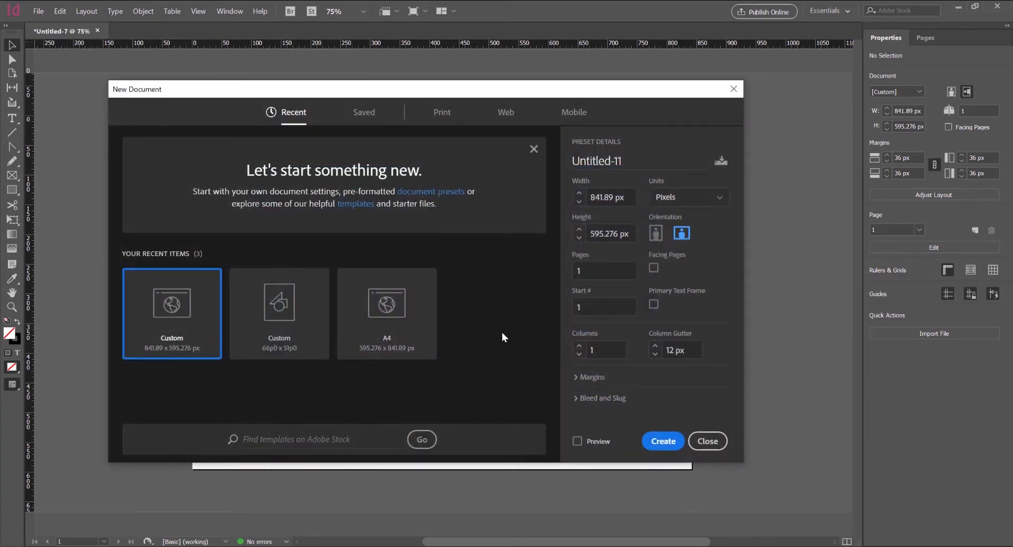
{"action": "left_click", "coordinate": [395, 303]}
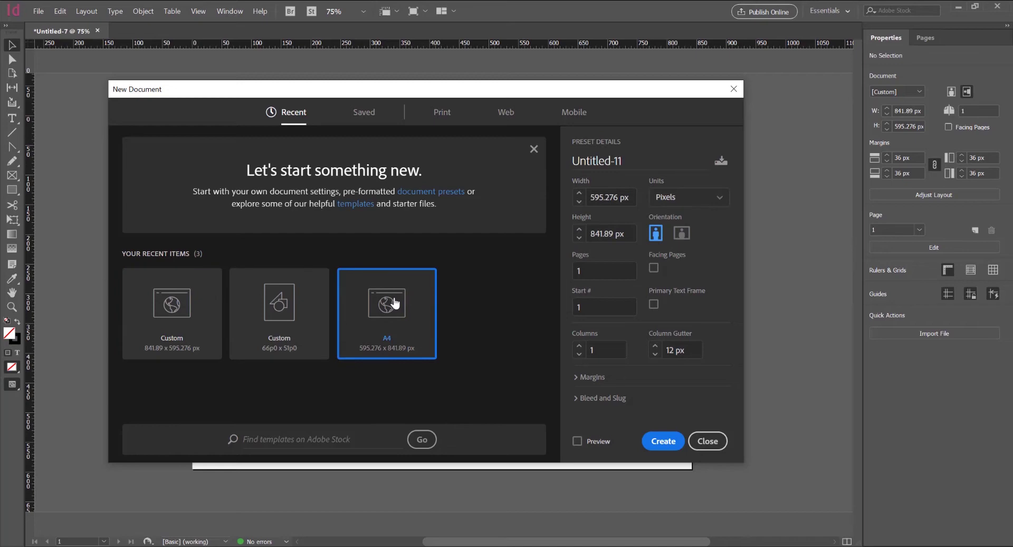
{"action": "left_click", "coordinate": [683, 235]}
{"action": "left_click", "coordinate": [676, 440]}
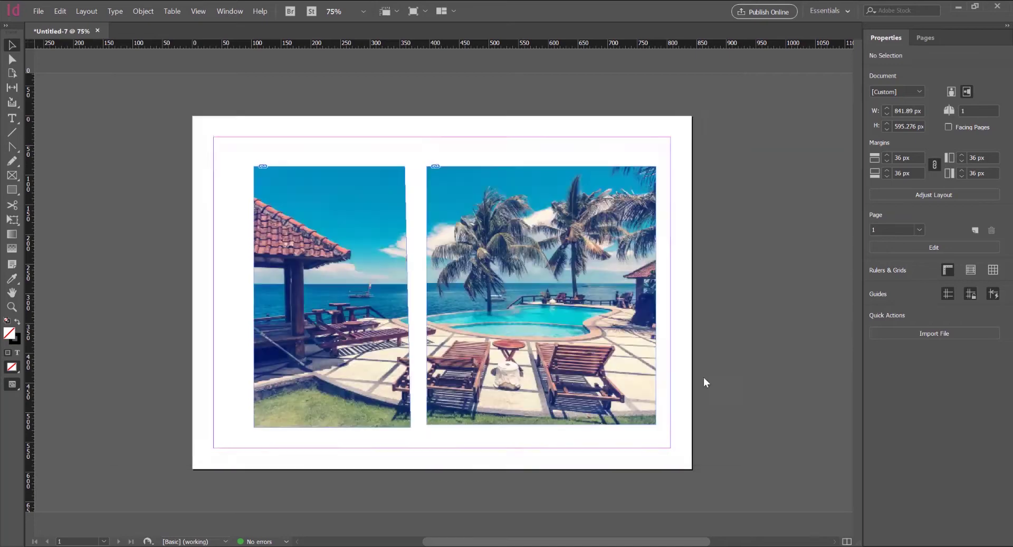
{"action": "key", "text": "ctrl+minus"}
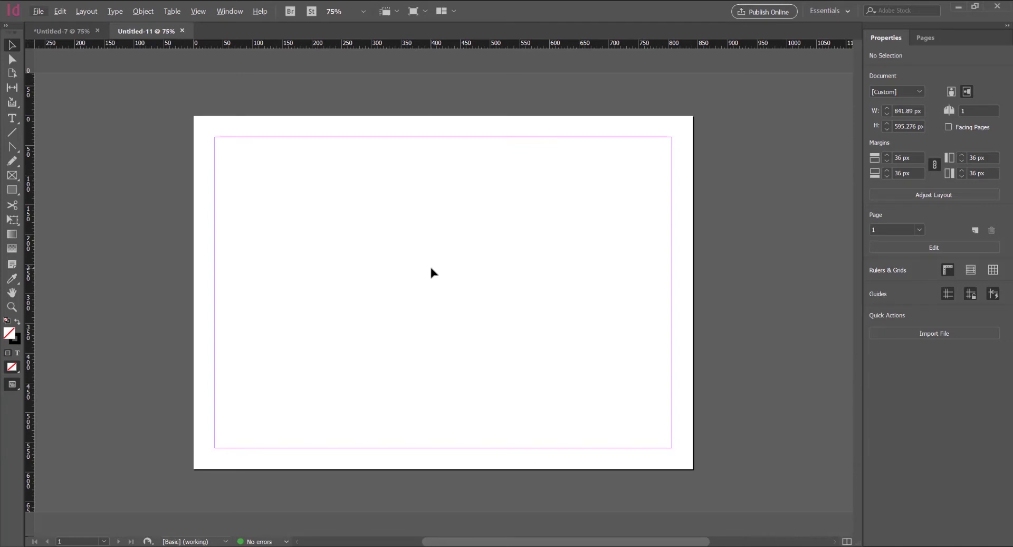
Step: Place the resort photo img1.jpg from the File menu
{"action": "left_click", "coordinate": [38, 11]}
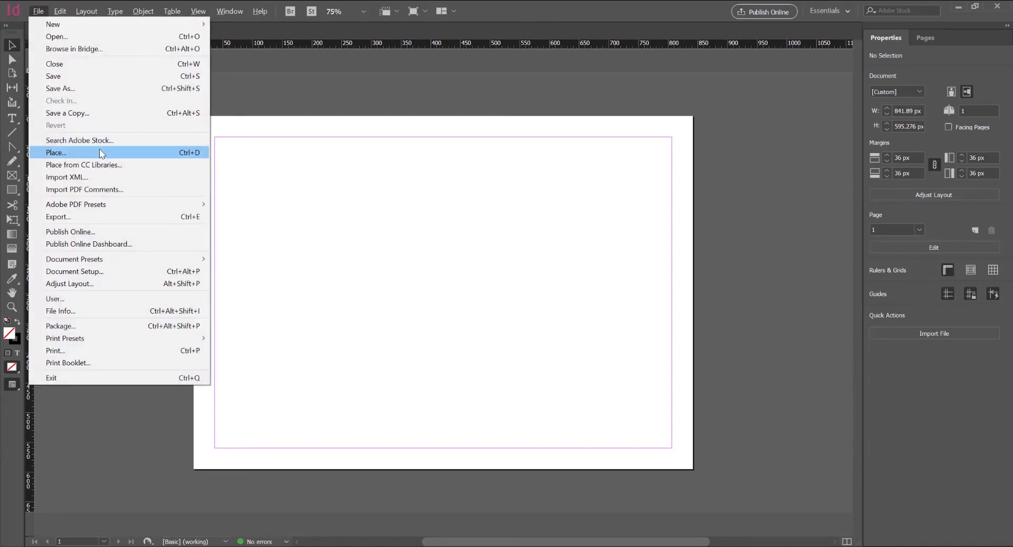
{"action": "left_click", "coordinate": [100, 152]}
{"action": "left_click", "coordinate": [478, 168]}
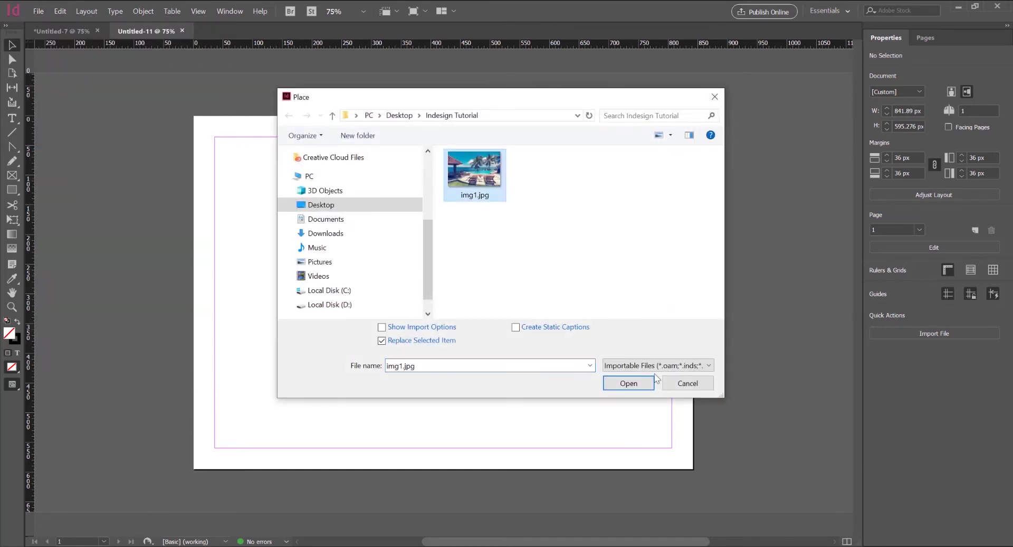
{"action": "left_click", "coordinate": [628, 383]}
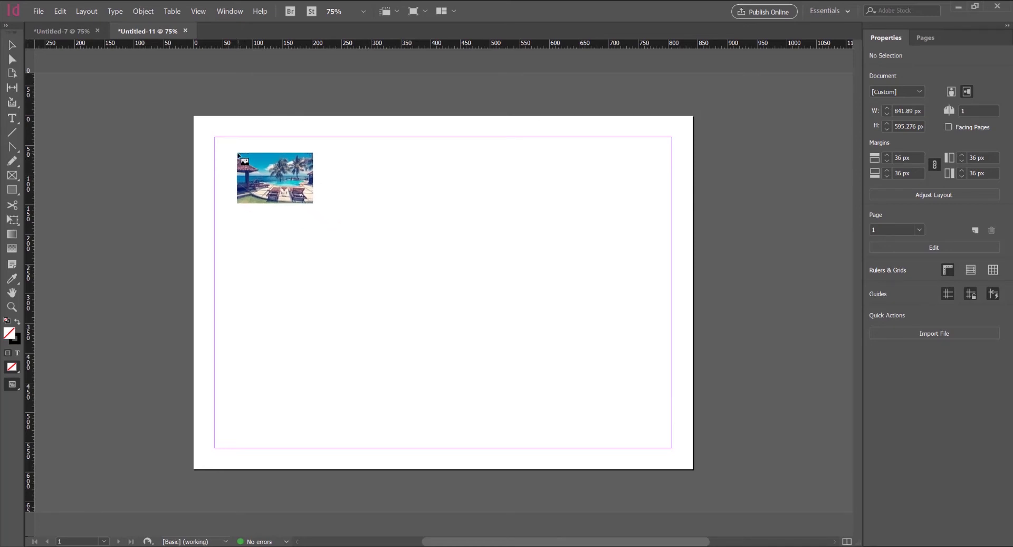
Step: Drag the loaded photo into a 500 × 333.25 px frame and center it on the page
{"action": "left_click_drag", "start_coordinate": [228, 152], "coordinate": [525, 285]}
{"action": "left_click_drag", "start_coordinate": [444, 211], "coordinate": [506, 248]}
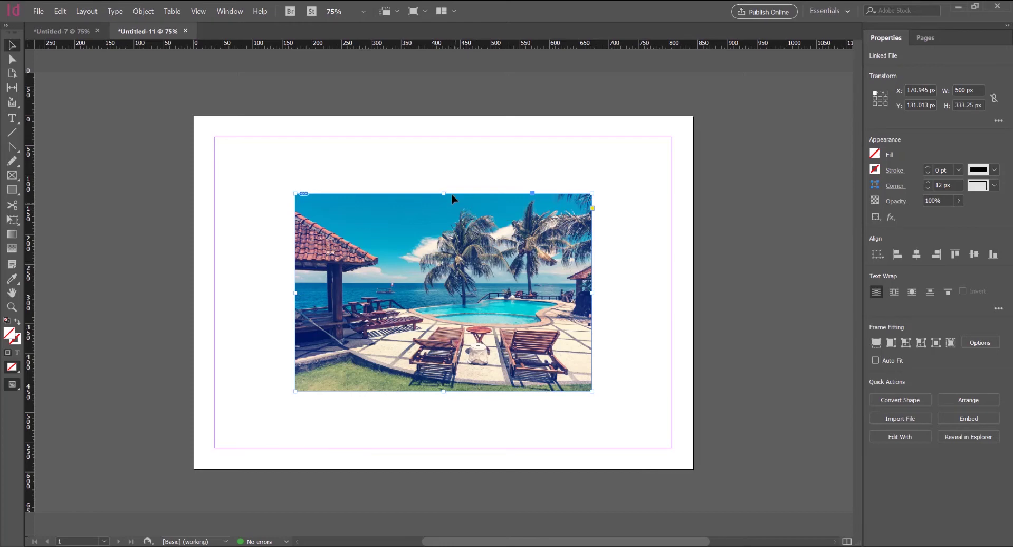
{"action": "mouse_move", "coordinate": [554, 253]}
{"action": "left_mouse_down"}
{"action": "mouse_move", "coordinate": [547, 248]}
{"action": "mouse_move", "coordinate": [555, 254]}
{"action": "left_mouse_up"}
{"action": "left_click", "coordinate": [626, 324]}
{"action": "left_click", "coordinate": [444, 252]}
{"action": "left_click", "coordinate": [444, 286]}
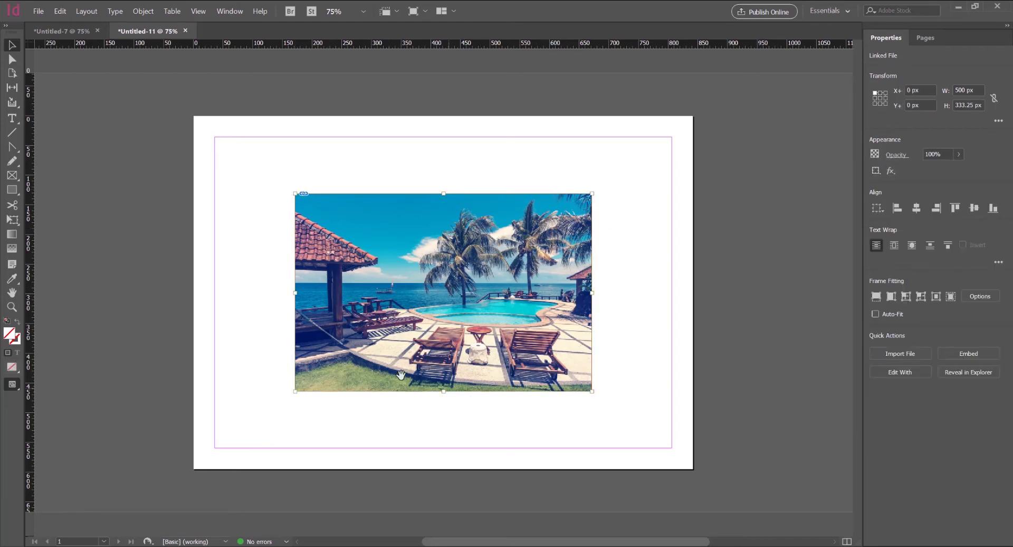
{"action": "key", "text": "shift+Right"}
{"action": "key", "text": "shift+Down"}
{"action": "key", "text": "shift+Right"}
{"action": "key", "text": "shift+Down"}
{"action": "key", "text": "shift+Right"}
{"action": "key", "text": "shift+Down"}
{"action": "key", "text": "shift+Right"}
{"action": "key", "text": "shift+Down"}
{"action": "key", "text": "shift+Right"}
{"action": "key", "text": "shift+Right"}
{"action": "key", "text": "shift+Right"}
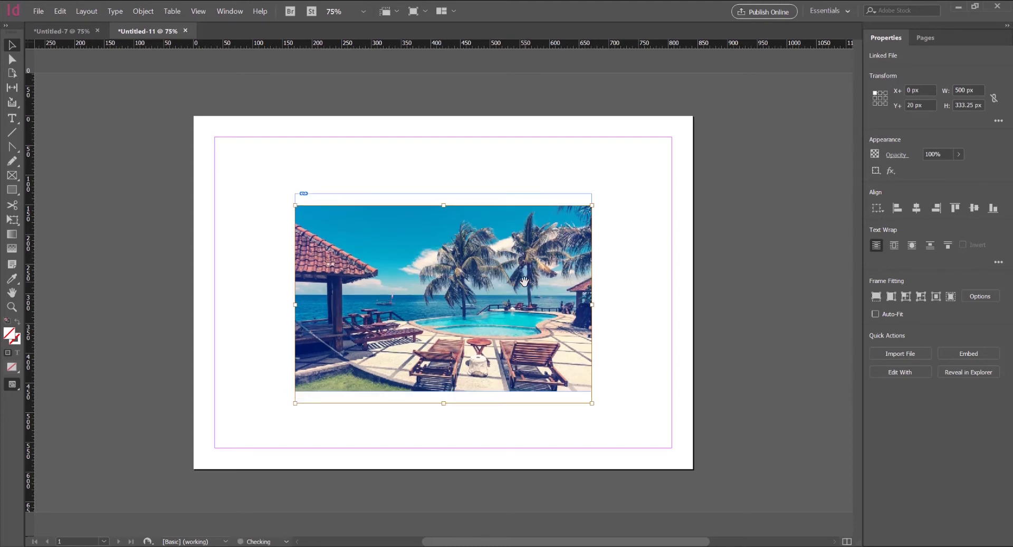
{"action": "key", "text": "shift+Right"}
{"action": "key", "text": "shift+Right"}
{"action": "key", "text": "shift+Right"}
{"action": "key", "text": "shift+Right"}
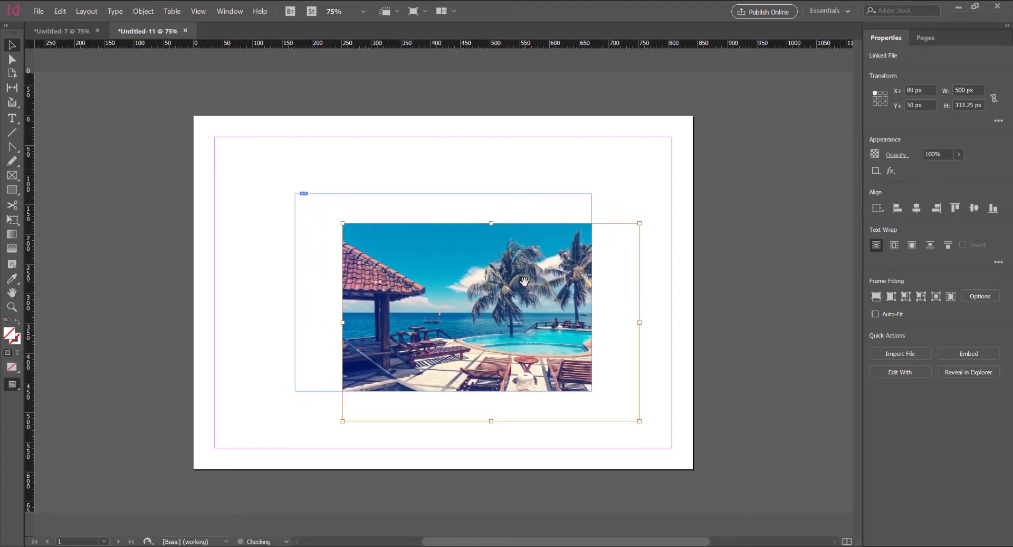
{"action": "left_click", "coordinate": [492, 229]}
{"action": "mouse_move", "coordinate": [542, 319]}
{"action": "left_mouse_down"}
{"action": "mouse_move", "coordinate": [560, 301]}
{"action": "mouse_move", "coordinate": [540, 317]}
{"action": "left_mouse_up"}
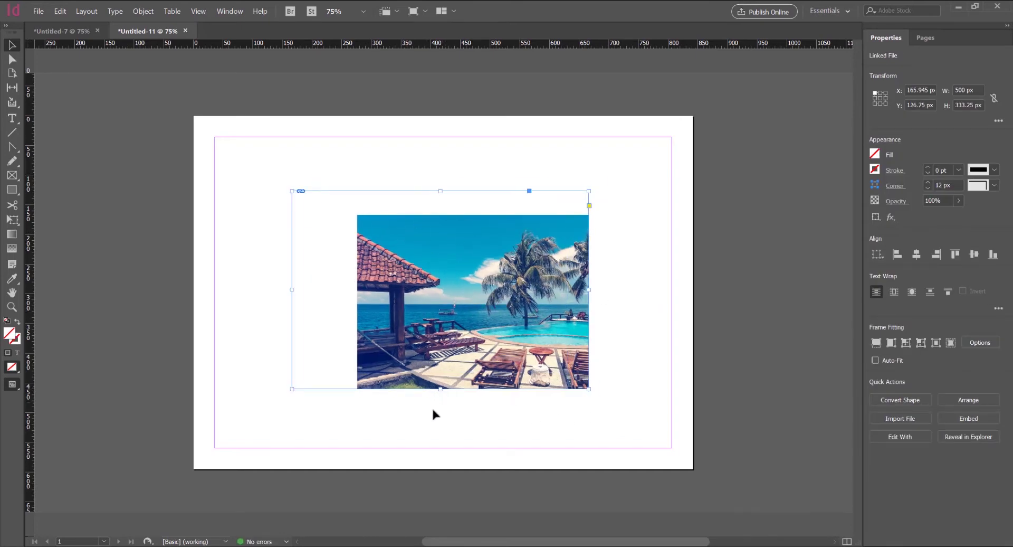
{"action": "left_click", "coordinate": [491, 296]}
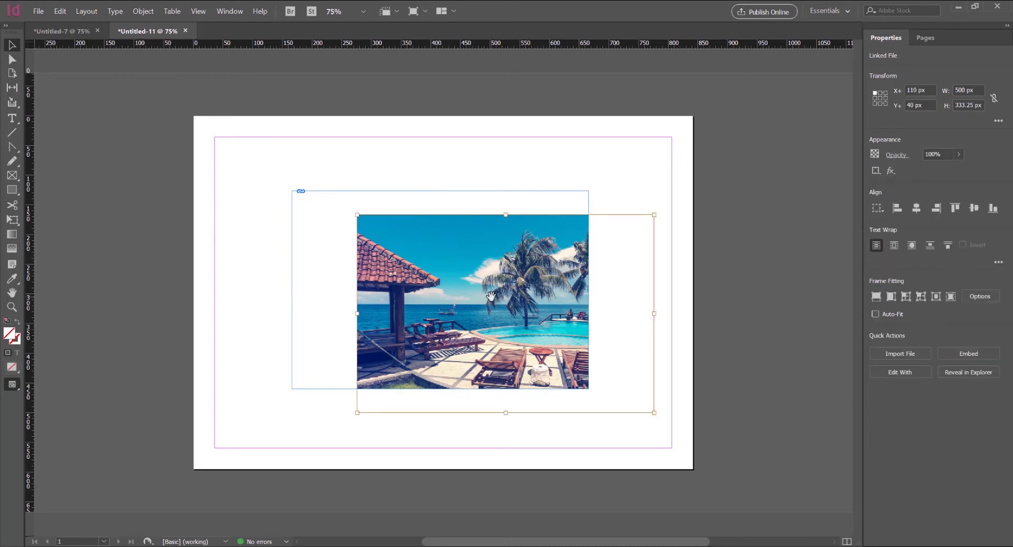
{"action": "key", "text": "shift+Up"}
{"action": "key", "text": "shift+Up"}
{"action": "key", "text": "shift+Up"}
{"action": "key", "text": "shift+Up"}
{"action": "key", "text": "shift+Left"}
{"action": "key", "text": "shift+Left"}
{"action": "key", "text": "shift+Left"}
{"action": "key", "text": "shift+Left"}
{"action": "key", "text": "shift+Left"}
{"action": "key", "text": "shift+Left"}
{"action": "key", "text": "shift+Left"}
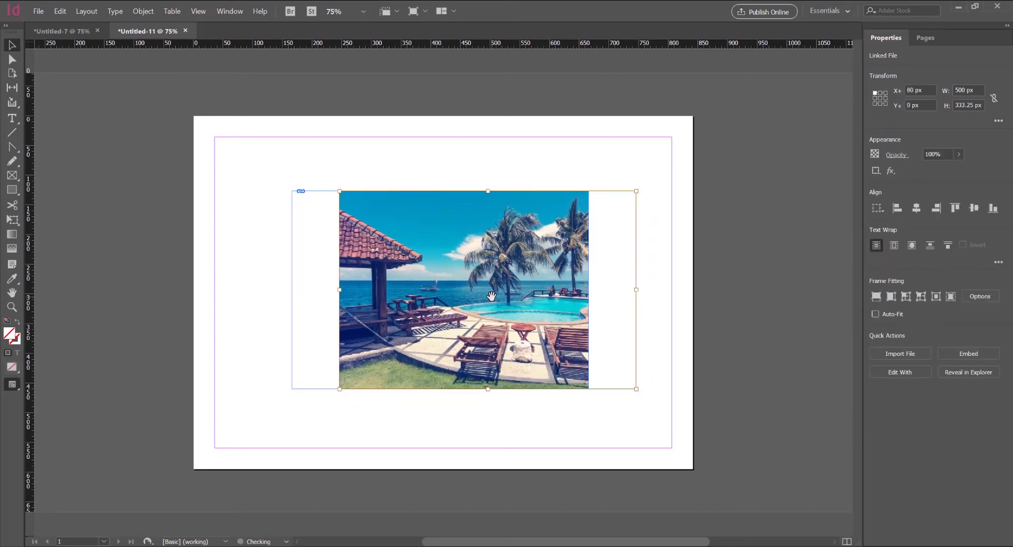
{"action": "key", "text": "shift+Left"}
{"action": "key", "text": "shift+Left"}
{"action": "key", "text": "shift+Left"}
{"action": "key", "text": "shift+Left"}
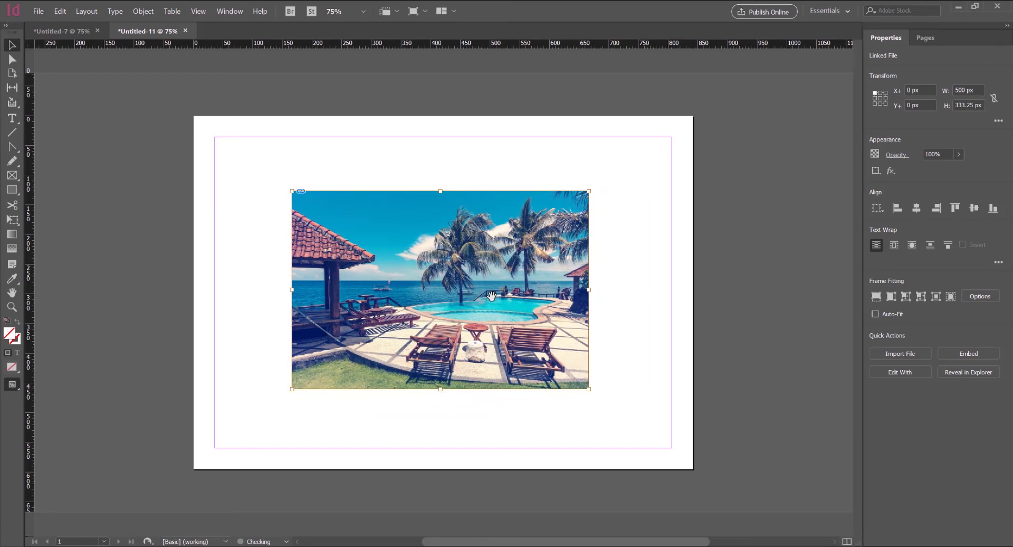
{"action": "left_click", "coordinate": [438, 185]}
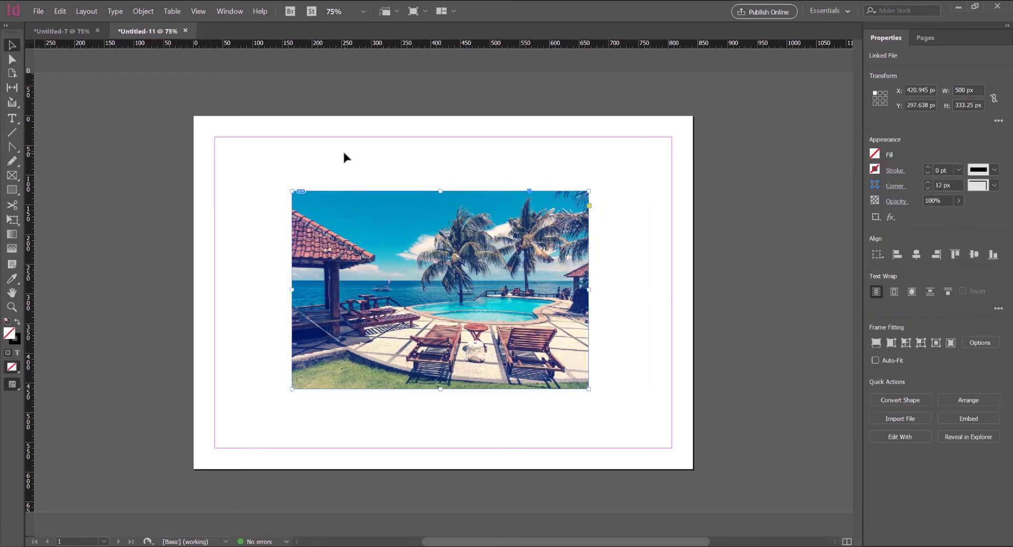
Step: Crop the photo frame's left edge inward to 329 px wide, leaving only palms and pool
{"action": "left_click", "coordinate": [348, 212]}
{"action": "left_click_drag", "start_coordinate": [291, 290], "coordinate": [393, 299]}
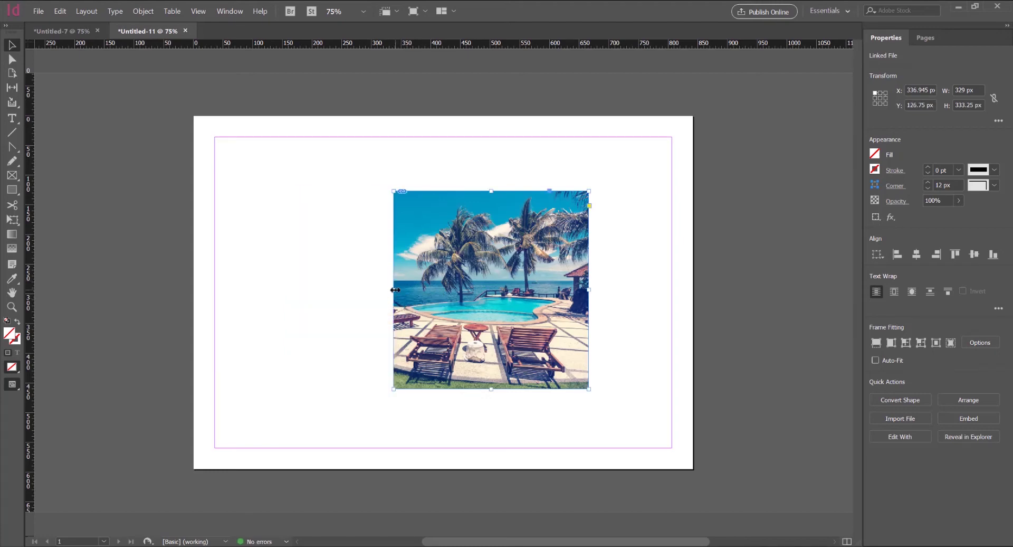
{"action": "left_click", "coordinate": [476, 155]}
{"action": "left_click_drag", "start_coordinate": [478, 228], "coordinate": [499, 234]}
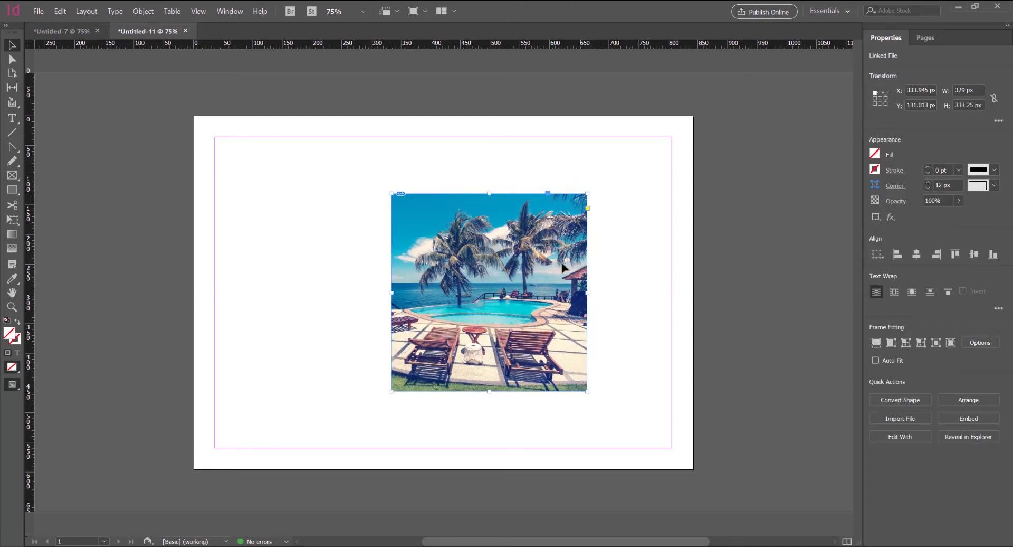
{"action": "left_click", "coordinate": [494, 292]}
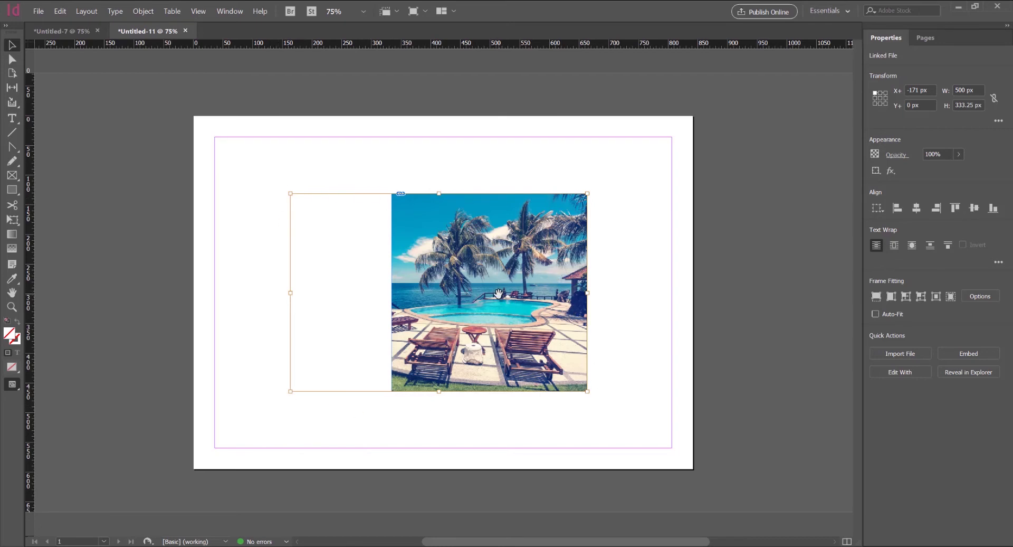
Step: Nudge the picture inside its crop and back, then move the frame to X 310, Y 152.6 px
{"action": "left_click", "coordinate": [604, 226]}
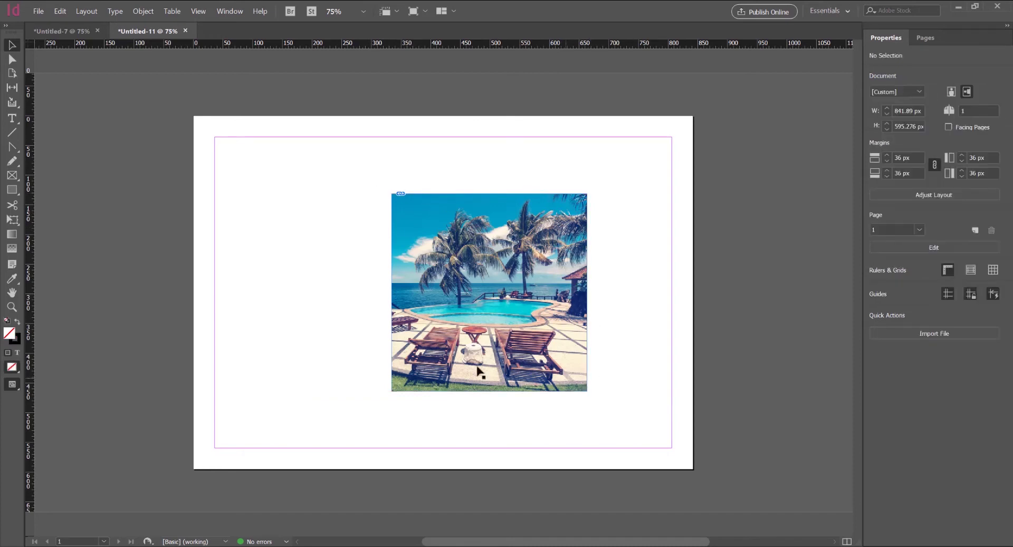
{"action": "left_click", "coordinate": [465, 274]}
{"action": "left_click", "coordinate": [485, 310]}
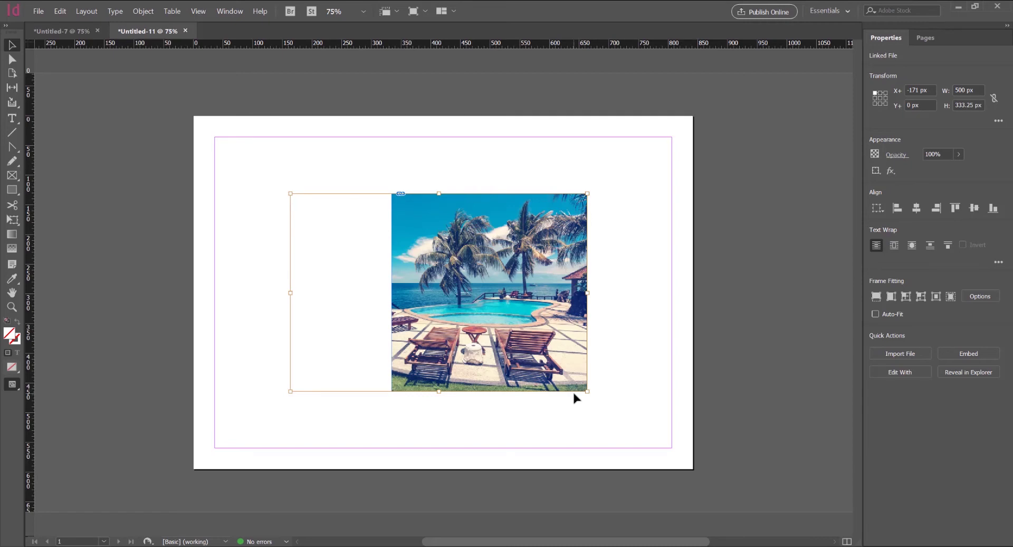
{"action": "key", "text": "shift+Right"}
{"action": "key", "text": "shift+Right"}
{"action": "key", "text": "shift+Right"}
{"action": "key", "text": "shift+Right"}
{"action": "key", "text": "shift+Right"}
{"action": "key", "text": "shift+Right"}
{"action": "key", "text": "shift+Right"}
{"action": "key", "text": "shift+Right"}
{"action": "key", "text": "shift+Right"}
{"action": "key", "text": "shift+Right"}
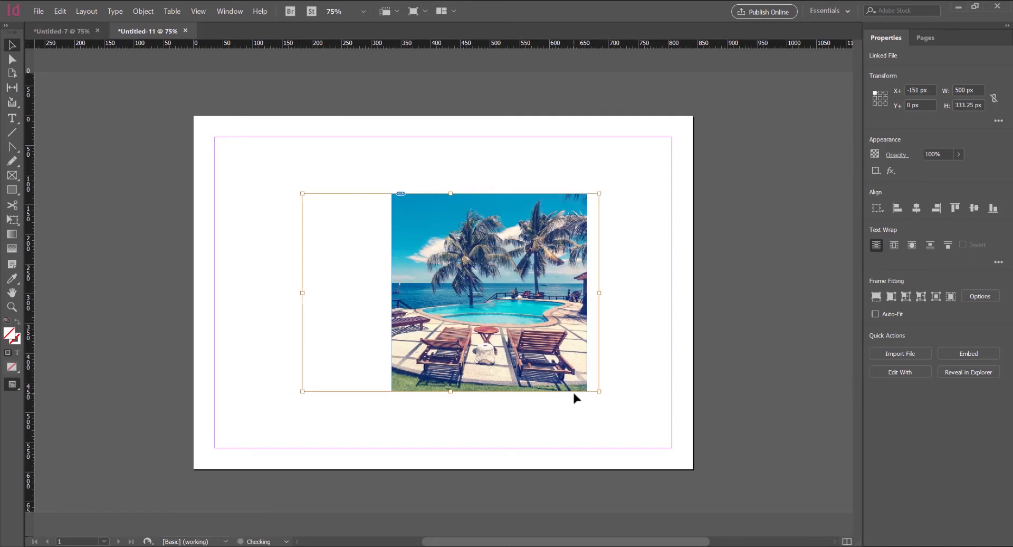
{"action": "key", "text": "shift+Right"}
{"action": "key", "text": "shift+Right"}
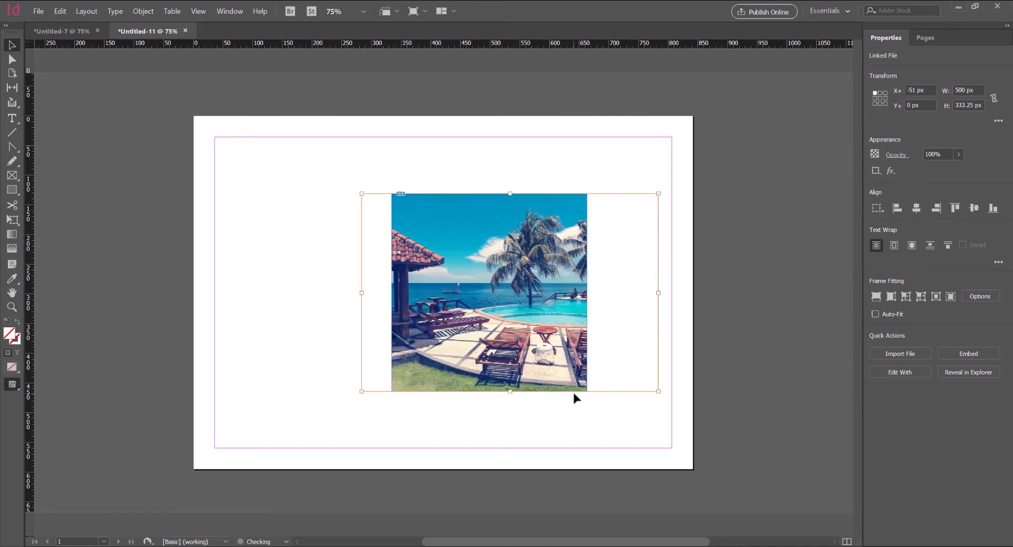
{"action": "key", "text": "shift+Left"}
{"action": "key", "text": "shift+Left"}
{"action": "key", "text": "shift+Left"}
{"action": "key", "text": "shift+Left"}
{"action": "key", "text": "shift+Left"}
{"action": "key", "text": "shift+Left"}
{"action": "key", "text": "shift+Left"}
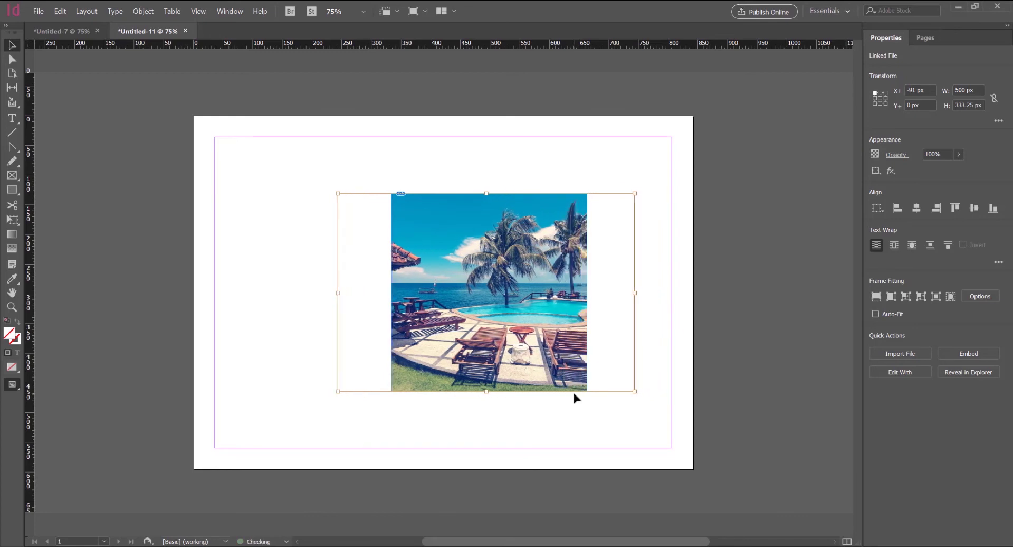
{"action": "key", "text": "shift+Left"}
{"action": "key", "text": "shift+Left"}
{"action": "key", "text": "shift+Left"}
{"action": "key", "text": "shift+Left"}
{"action": "key", "text": "shift+Left"}
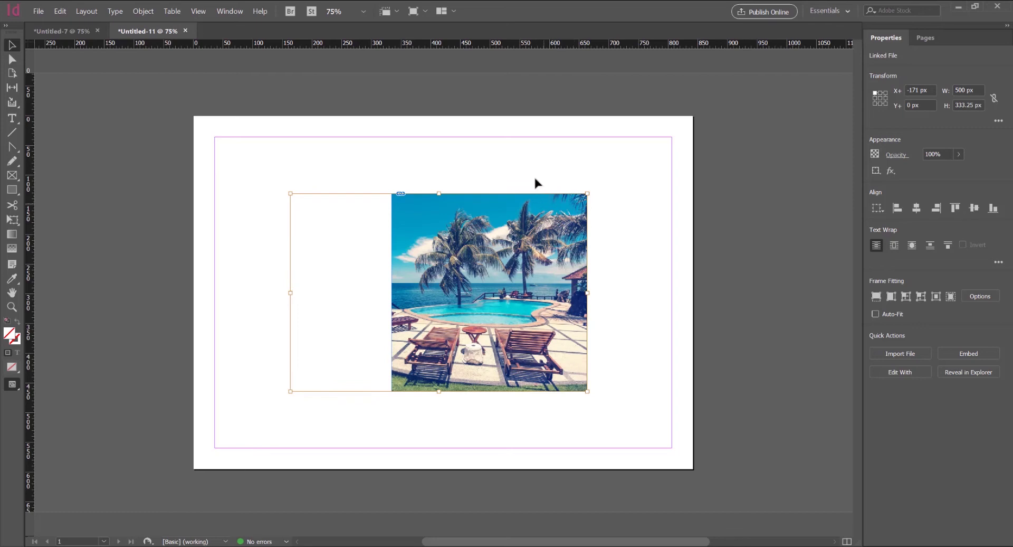
{"action": "key", "text": "ctrl+alt+c"}
{"action": "mouse_move", "coordinate": [575, 256]}
{"action": "left_mouse_down"}
{"action": "mouse_move", "coordinate": [551, 256]}
{"action": "mouse_move", "coordinate": [561, 269]}
{"action": "left_mouse_up"}
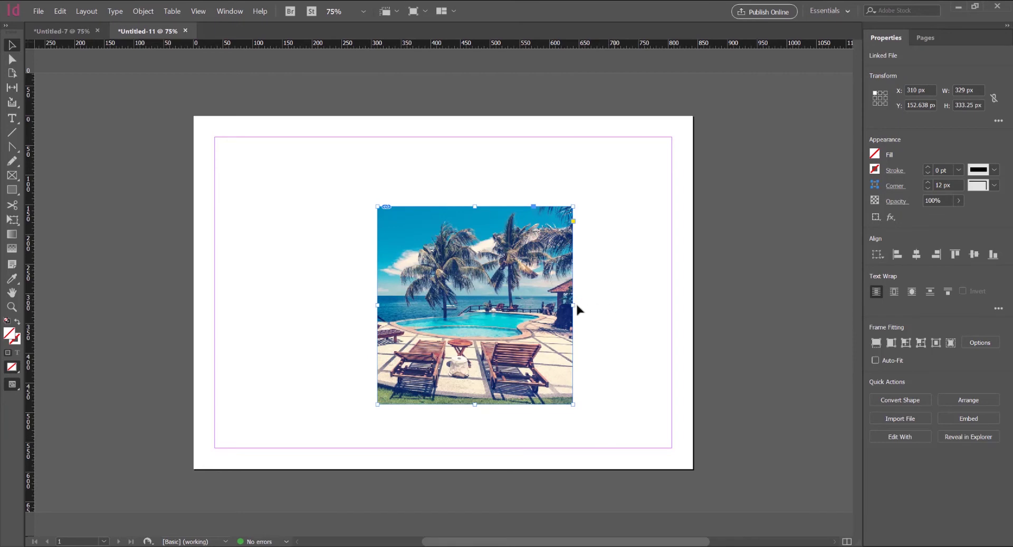
{"action": "left_click_drag", "start_coordinate": [573, 305], "coordinate": [518, 327]}
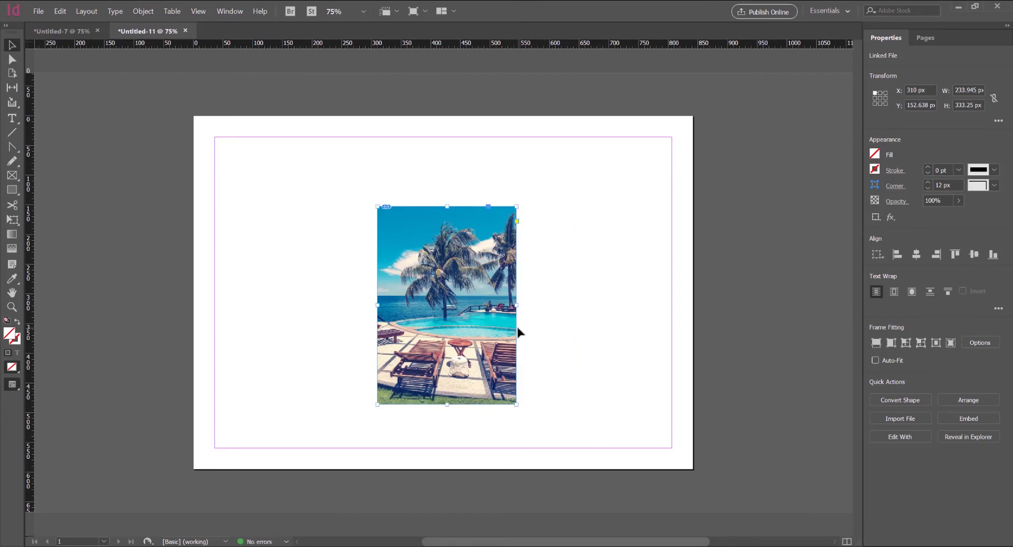
{"action": "key", "text": "ctrl+z"}
{"action": "key", "text": "ctrl+z"}
{"action": "key", "text": "ctrl+shift+z"}
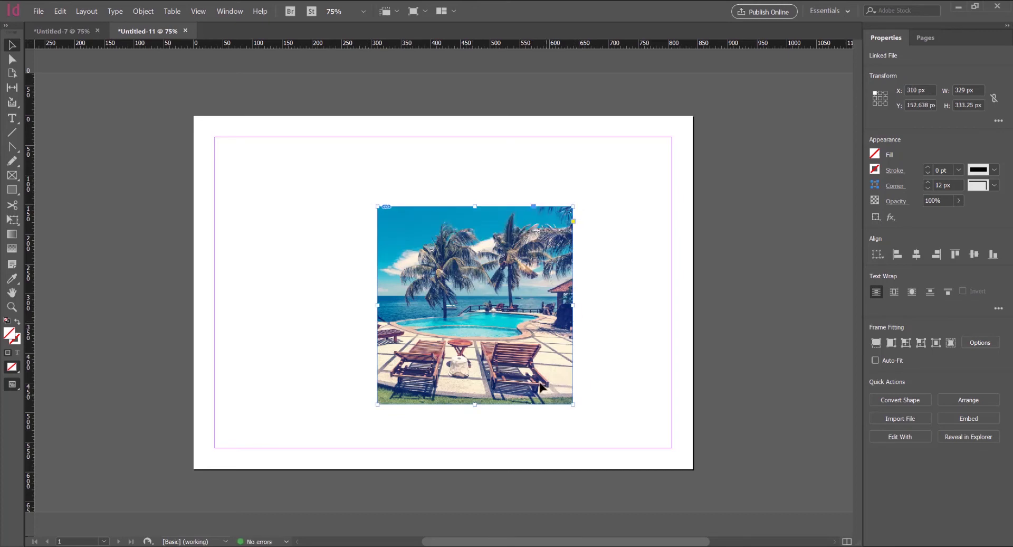
Step: Drag a live-corner diamond inward to round all four corners of the photo frame
{"action": "left_click", "coordinate": [573, 221]}
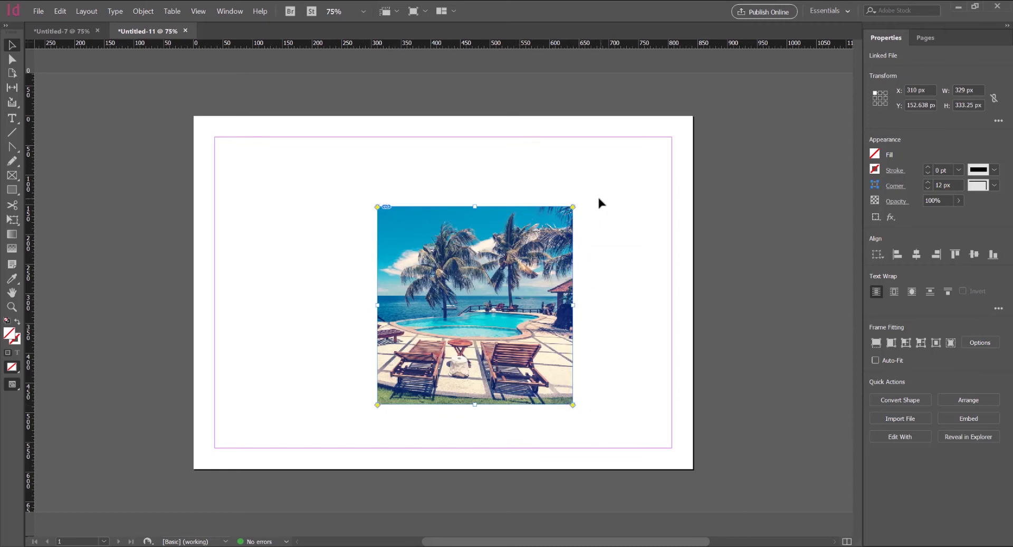
{"action": "left_click_drag", "start_coordinate": [572, 207], "coordinate": [559, 207]}
{"action": "left_click", "coordinate": [537, 172]}
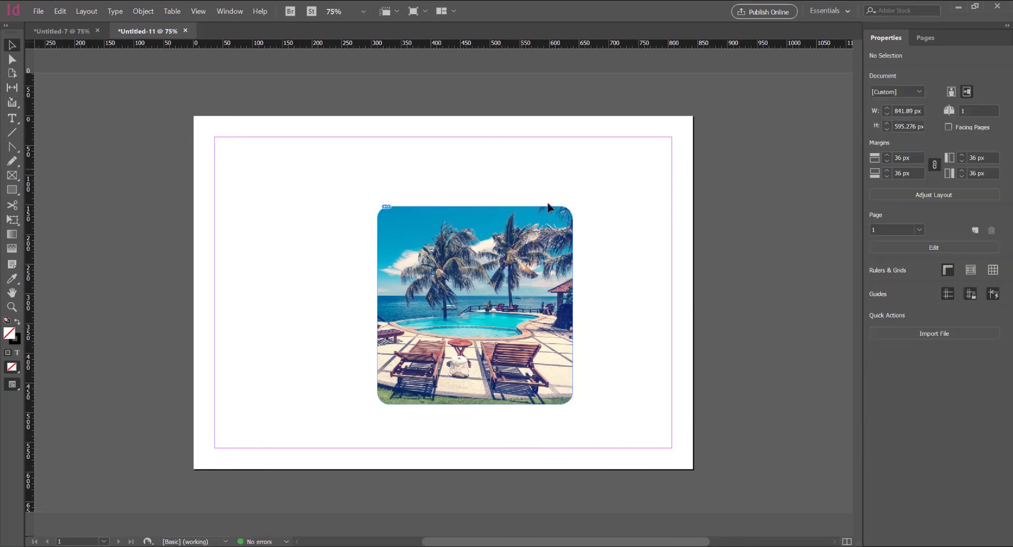
{"action": "left_click", "coordinate": [548, 237]}
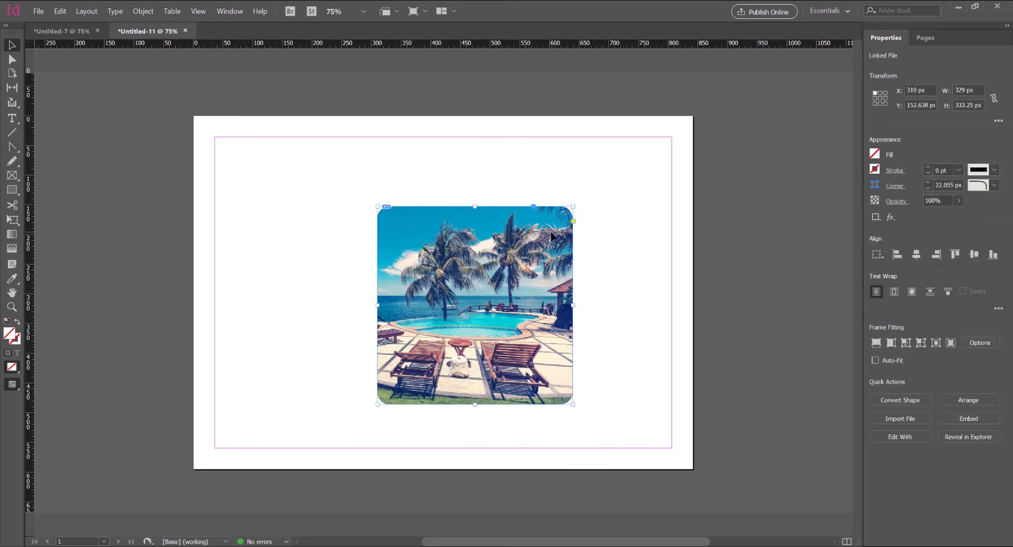
Step: Undo the rounded corners and move the photo frame up-left to X 280, Y 115 px
{"action": "key", "text": "ctrl+z"}
{"action": "left_click_drag", "start_coordinate": [574, 247], "coordinate": [556, 225]}
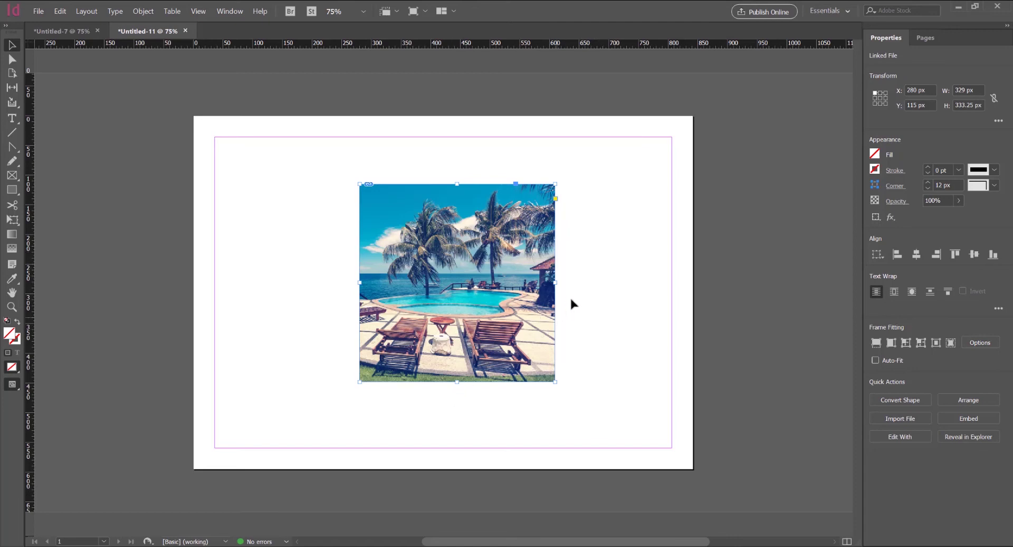
{"action": "left_click", "coordinate": [594, 278]}
{"action": "left_click", "coordinate": [483, 216]}
Step: Cut the frame at its right and bottom edges with Scissors, shifting the lower-right piece down-right
{"action": "left_click", "coordinate": [12, 206]}
{"action": "left_click", "coordinate": [555, 308]}
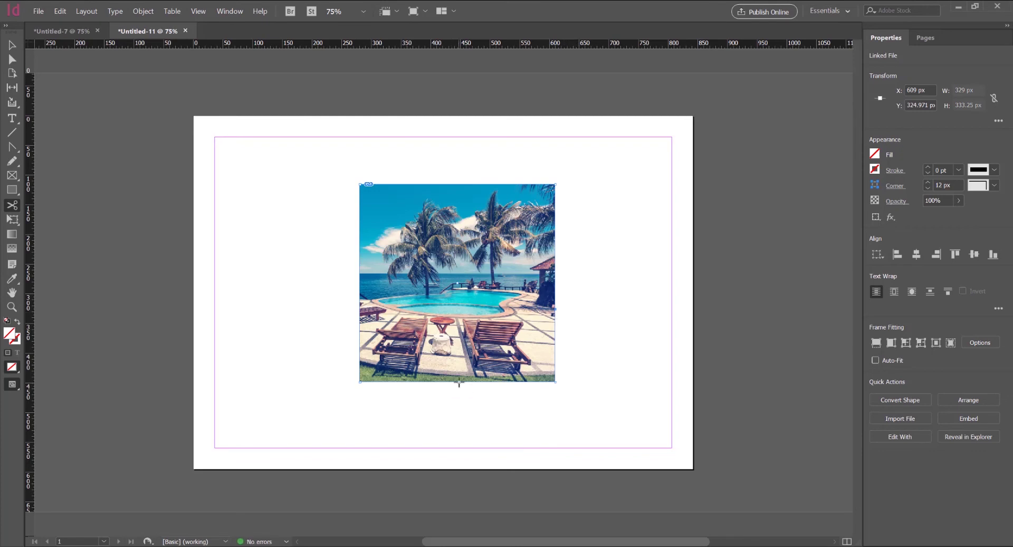
{"action": "left_click", "coordinate": [458, 381]}
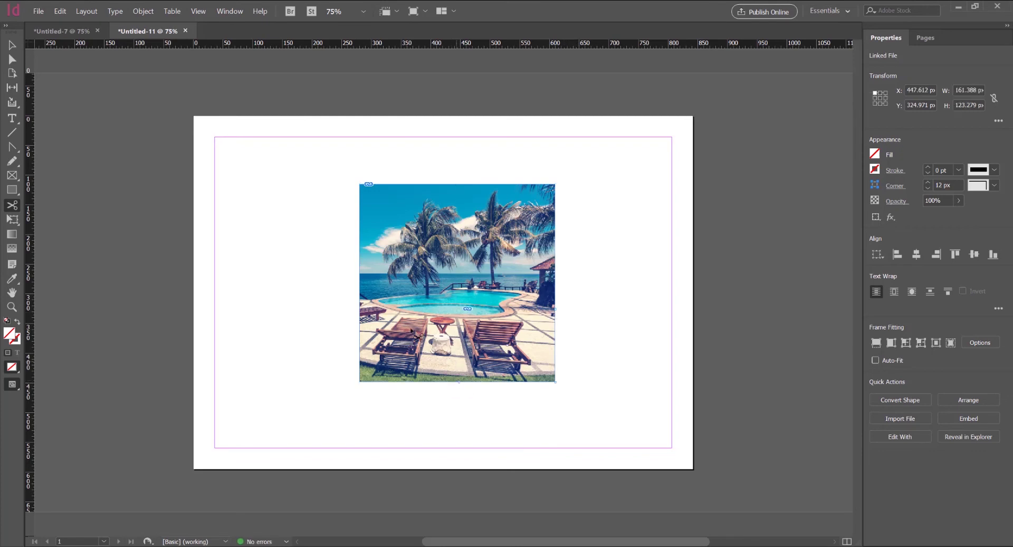
{"action": "key", "text": "v"}
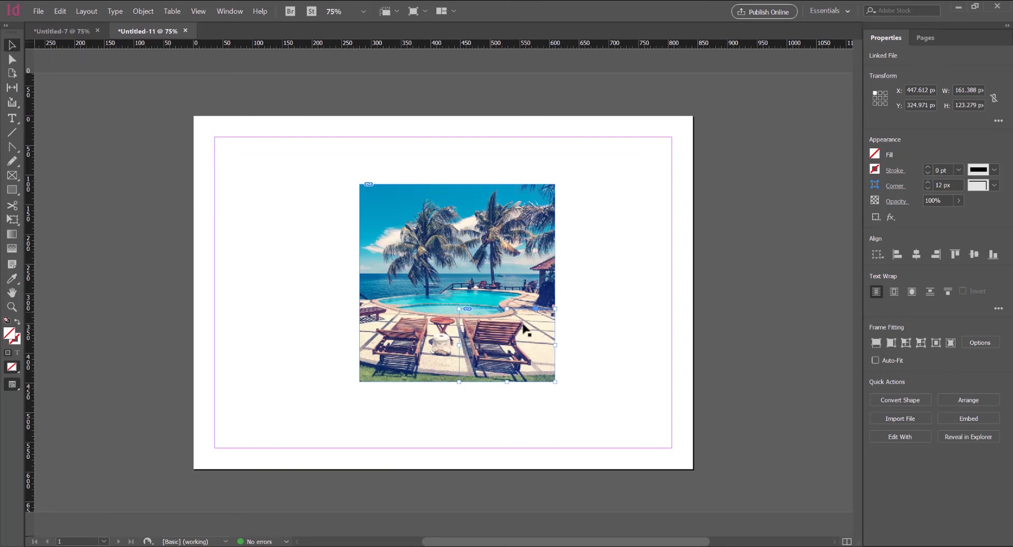
{"action": "left_click_drag", "start_coordinate": [528, 364], "coordinate": [561, 395]}
{"action": "left_click", "coordinate": [614, 322]}
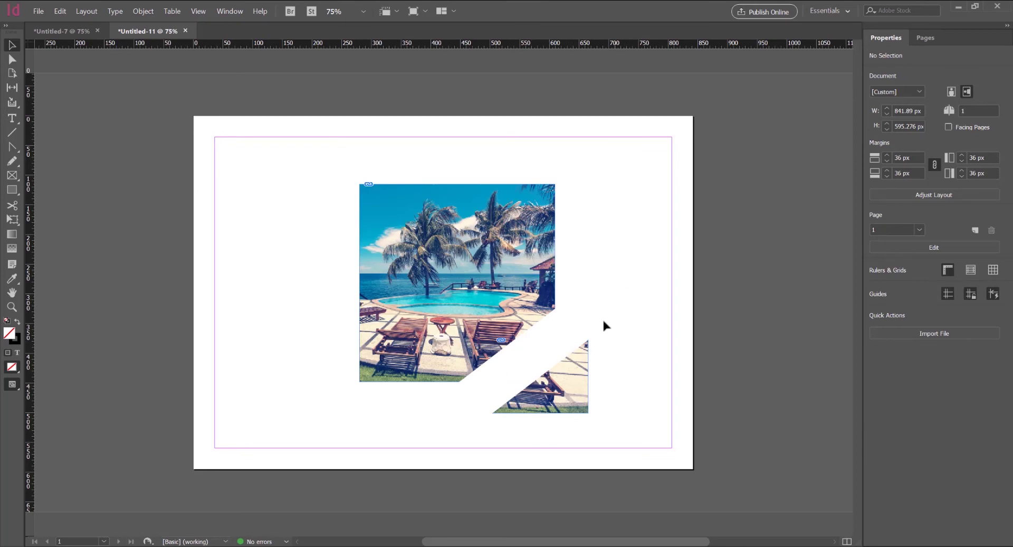
Step: Try a Scissors cut on the top edge, undo it, and marquee-select both photo pieces
{"action": "left_click", "coordinate": [12, 208]}
{"action": "left_click", "coordinate": [432, 183]}
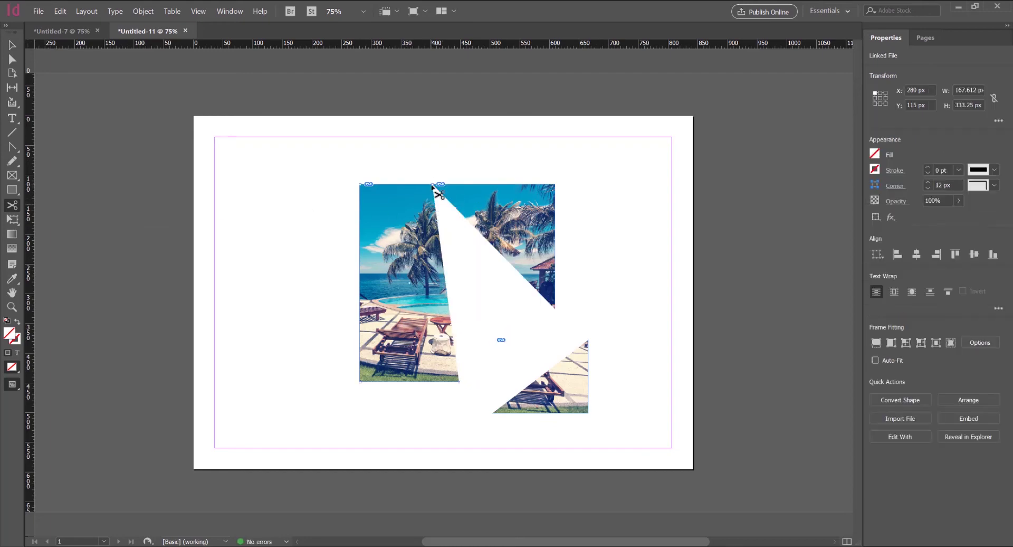
{"action": "left_click", "coordinate": [553, 314]}
{"action": "key", "text": "v"}
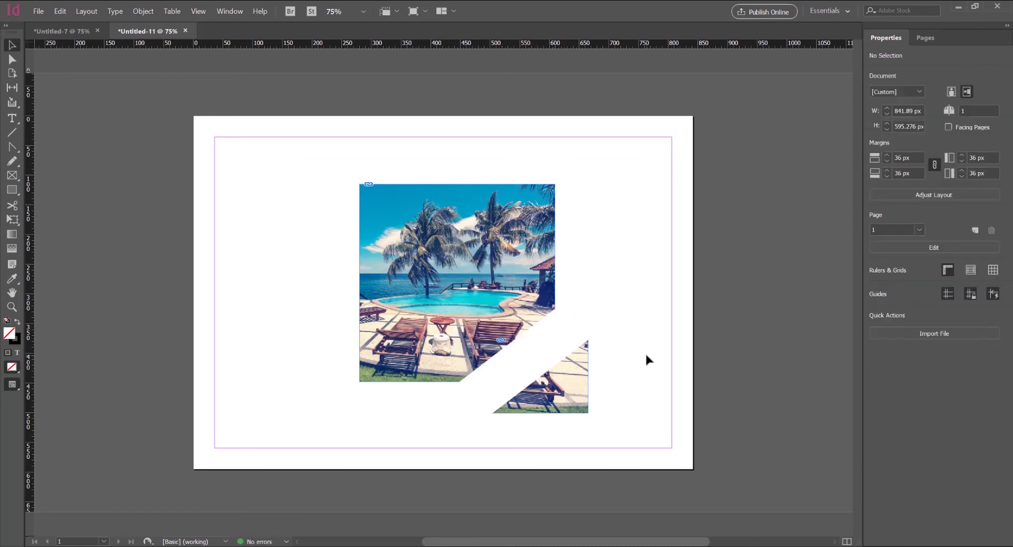
{"action": "left_click_drag", "start_coordinate": [617, 430], "coordinate": [518, 349]}
{"action": "left_click_drag", "start_coordinate": [332, 161], "coordinate": [630, 430]}
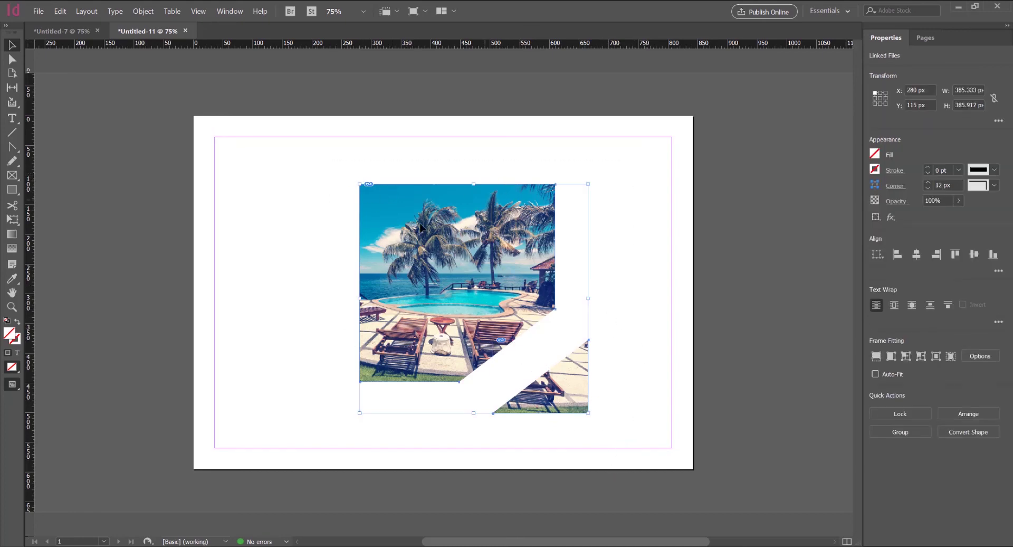
Step: Apply Object > Paths > Close Path to both selected photo pieces, then deselect them
{"action": "left_click", "coordinate": [143, 11]}
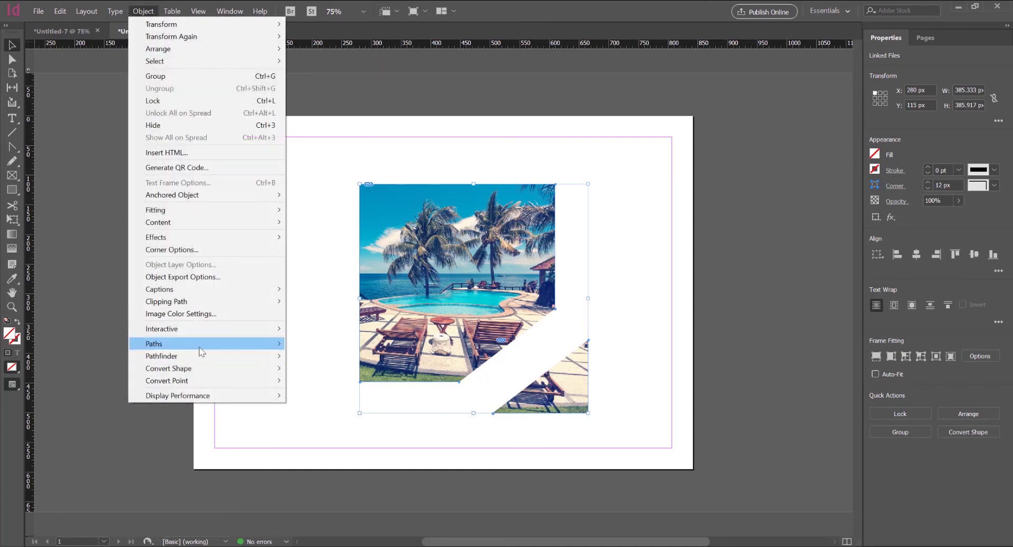
{"action": "mouse_move", "coordinate": [191, 346]}
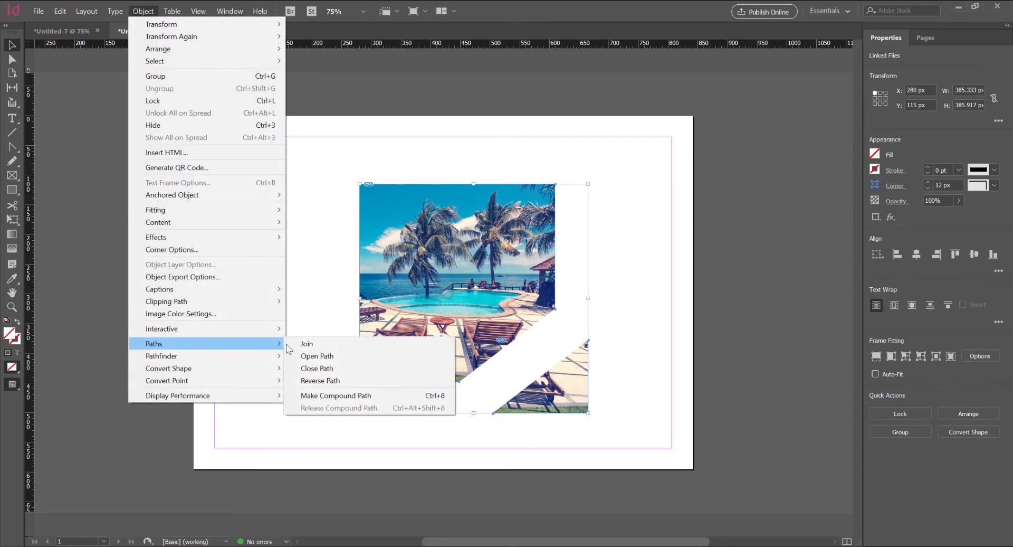
{"action": "left_click", "coordinate": [354, 369]}
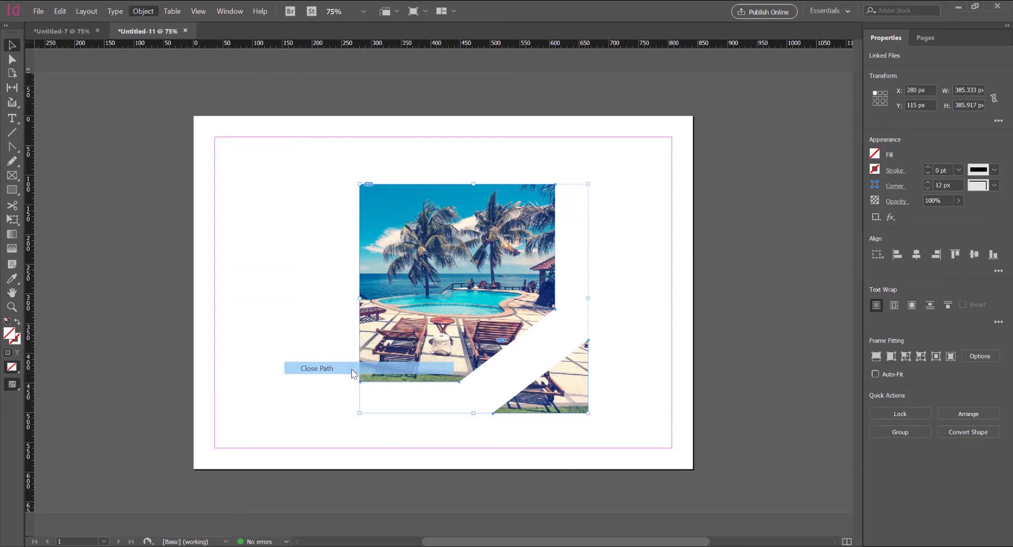
{"action": "left_click", "coordinate": [634, 292]}
Step: Cut the upper photo piece with Scissors at its top and left edges to split off the corner triangle
{"action": "left_click", "coordinate": [542, 317]}
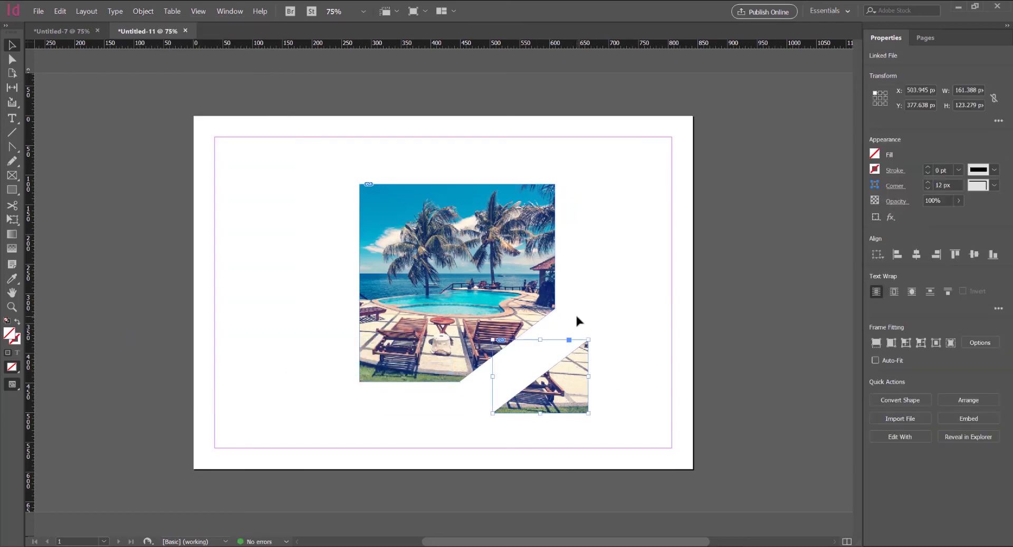
{"action": "left_click", "coordinate": [607, 306]}
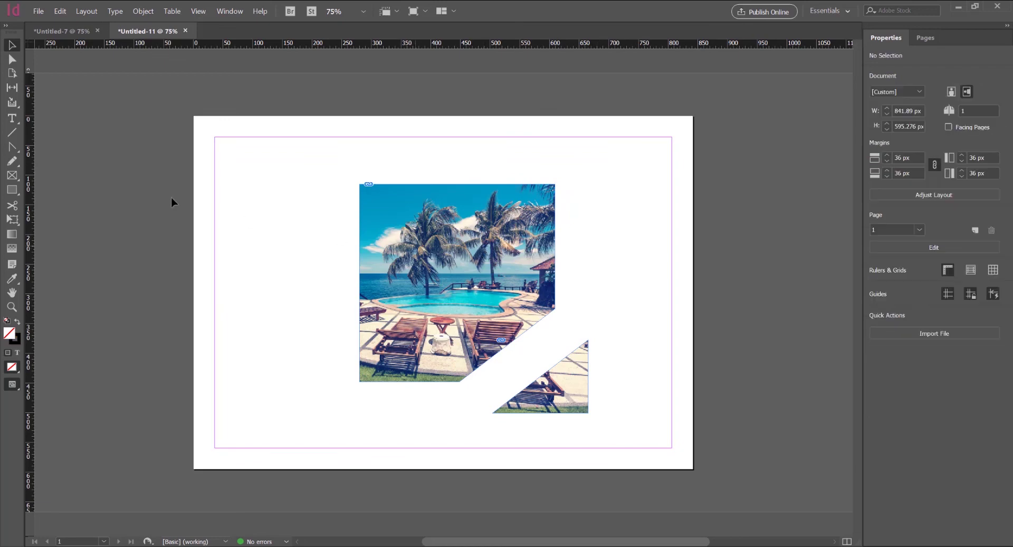
{"action": "left_click", "coordinate": [12, 211]}
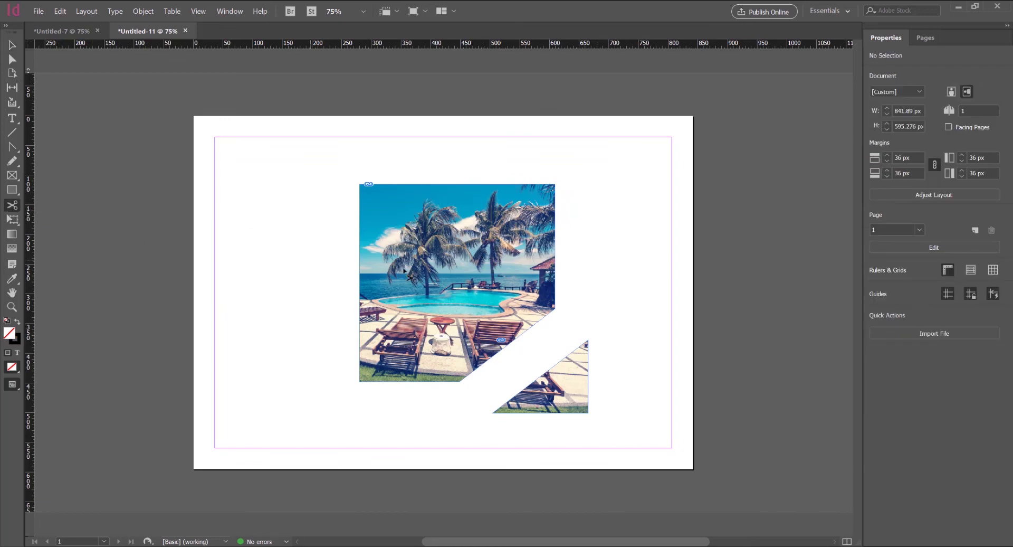
{"action": "left_click", "coordinate": [431, 183]}
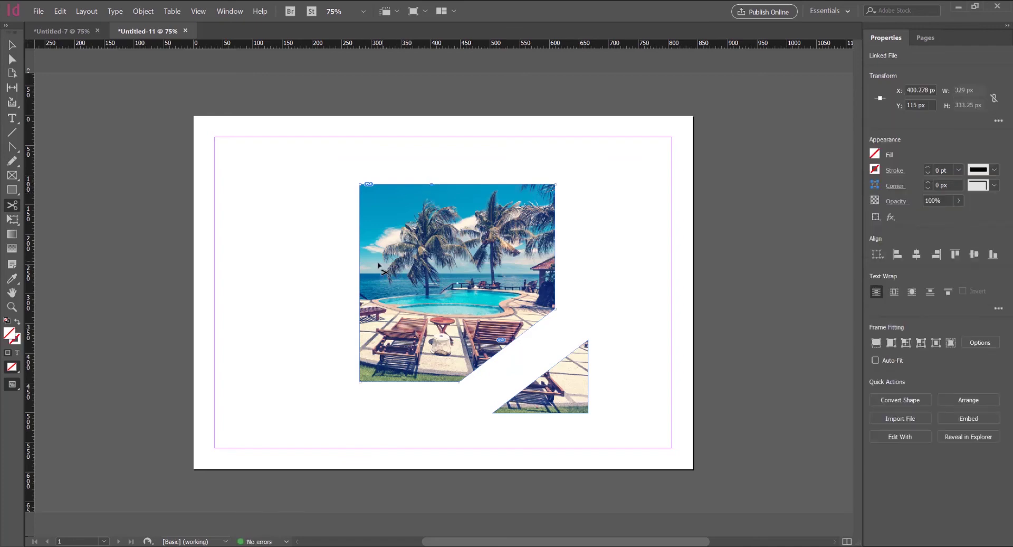
{"action": "left_click", "coordinate": [360, 298]}
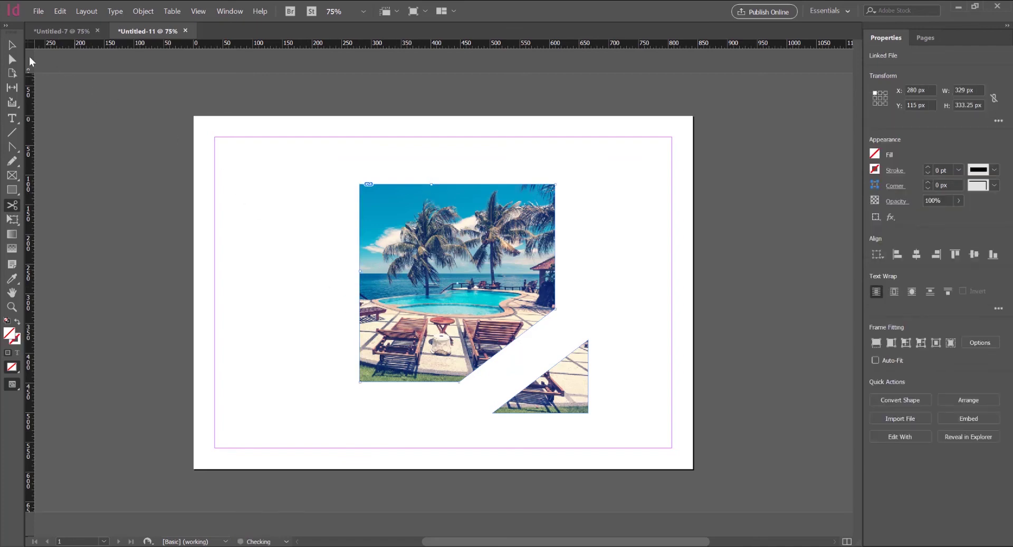
Step: Offset the top-left triangle so a thin diagonal white gap separates it from the photo
{"action": "key", "text": "v"}
{"action": "left_click_drag", "start_coordinate": [381, 198], "coordinate": [373, 191]}
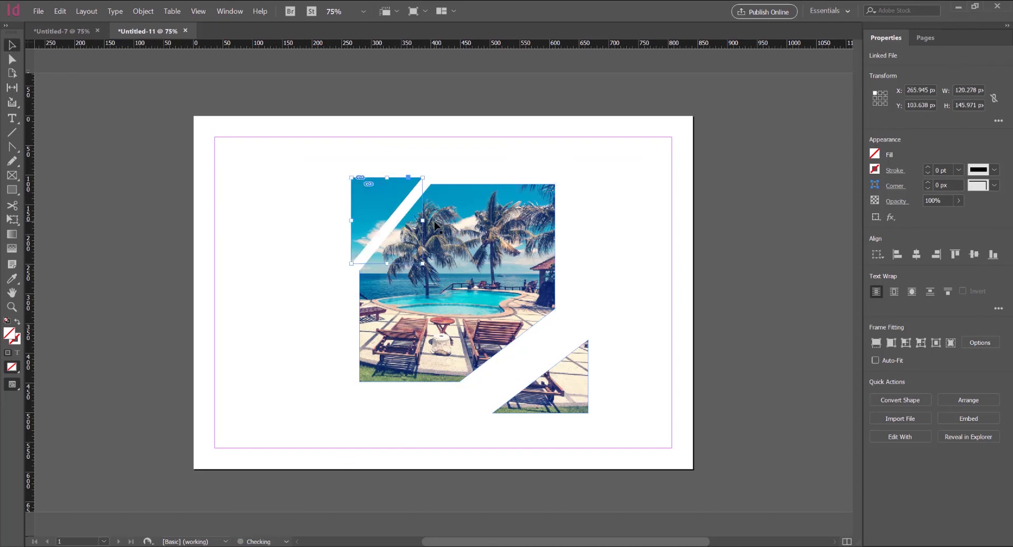
{"action": "key", "text": "Right"}
{"action": "key", "text": "Right"}
{"action": "key", "text": "Right"}
{"action": "key", "text": "Right"}
{"action": "key", "text": "Right"}
{"action": "key", "text": "Right"}
{"action": "key", "text": "Right"}
{"action": "key", "text": "Right"}
{"action": "key", "text": "Right"}
{"action": "key", "text": "Right"}
{"action": "key", "text": "Right"}
{"action": "key", "text": "Right"}
{"action": "key", "text": "Right"}
{"action": "key", "text": "Right"}
{"action": "key", "text": "Right"}
{"action": "key", "text": "Up"}
{"action": "key", "text": "Right"}
{"action": "key", "text": "Right"}
{"action": "key", "text": "Up"}
{"action": "key", "text": "Up"}
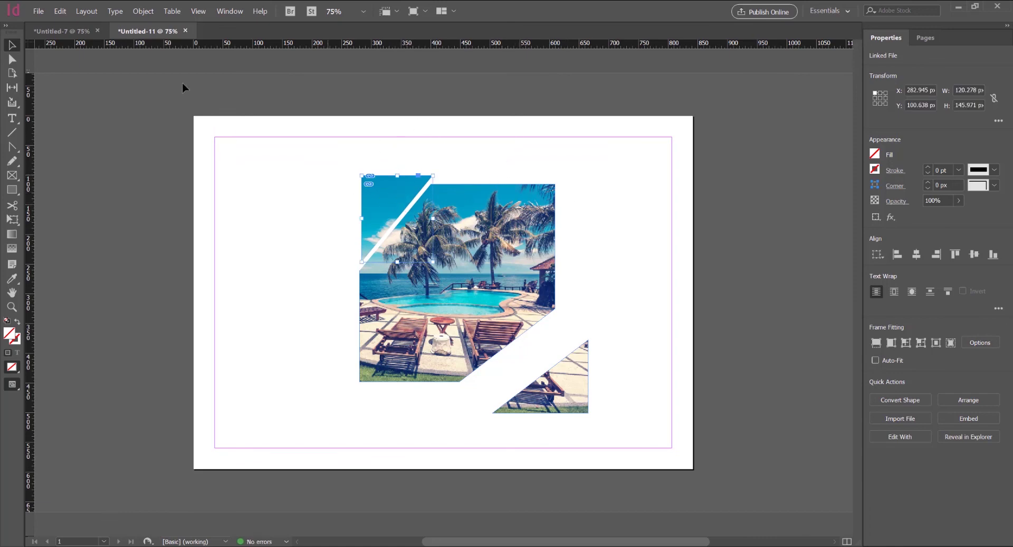
{"action": "left_click", "coordinate": [143, 11]}
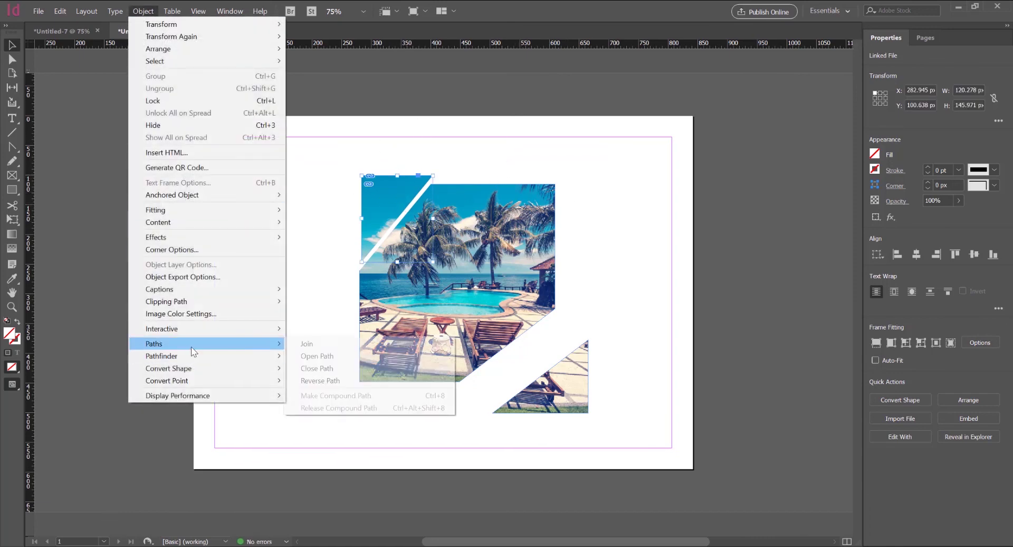
Step: Close the triangle's path and nudge the lower-right piece to X 473 px, Y 315.638 px
{"action": "left_click", "coordinate": [317, 368]}
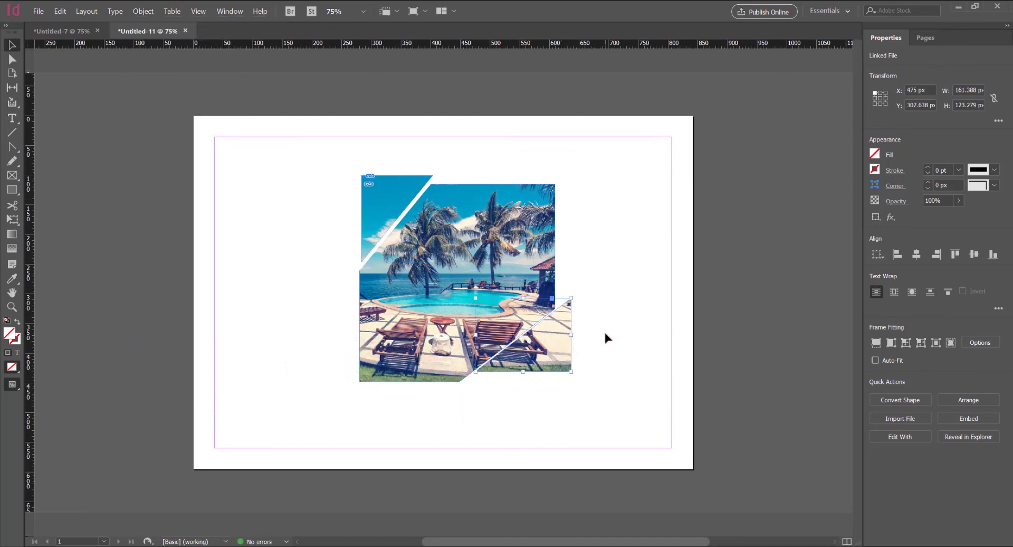
{"action": "key", "text": "Down"}
{"action": "key", "text": "Down"}
{"action": "key", "text": "Down"}
{"action": "key", "text": "Down"}
{"action": "key", "text": "Down"}
{"action": "key", "text": "Down"}
{"action": "key", "text": "Down"}
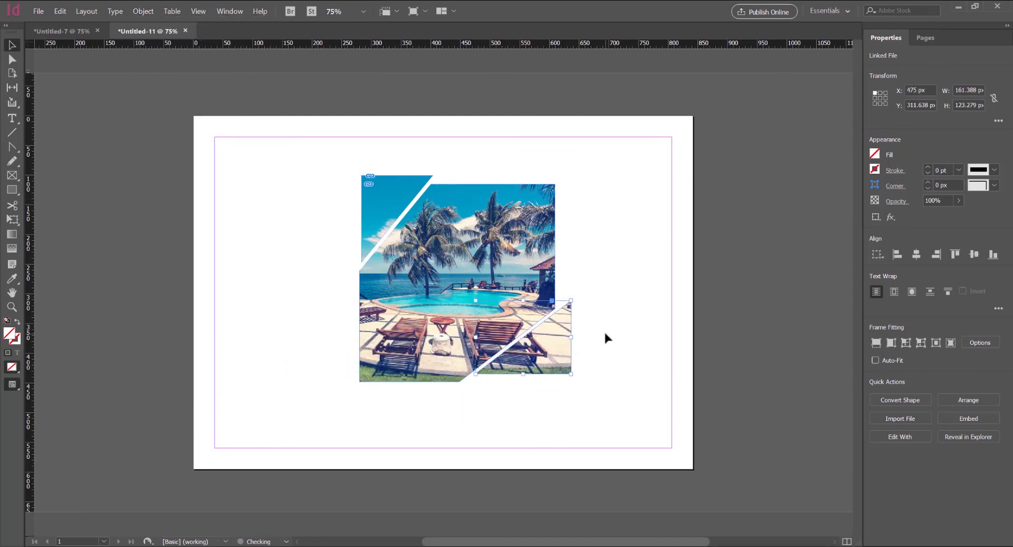
{"action": "key", "text": "Left"}
{"action": "key", "text": "Left"}
{"action": "key", "text": "Down"}
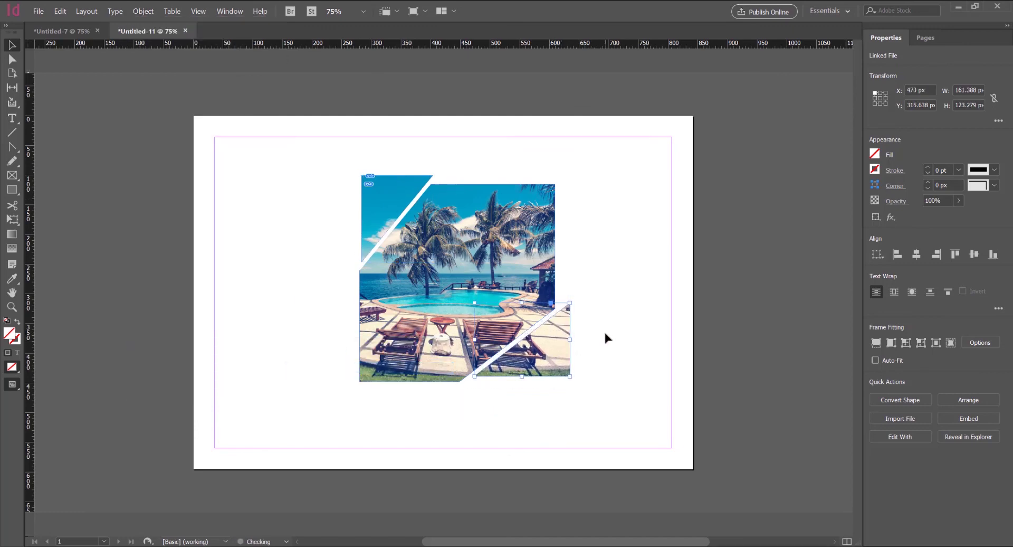